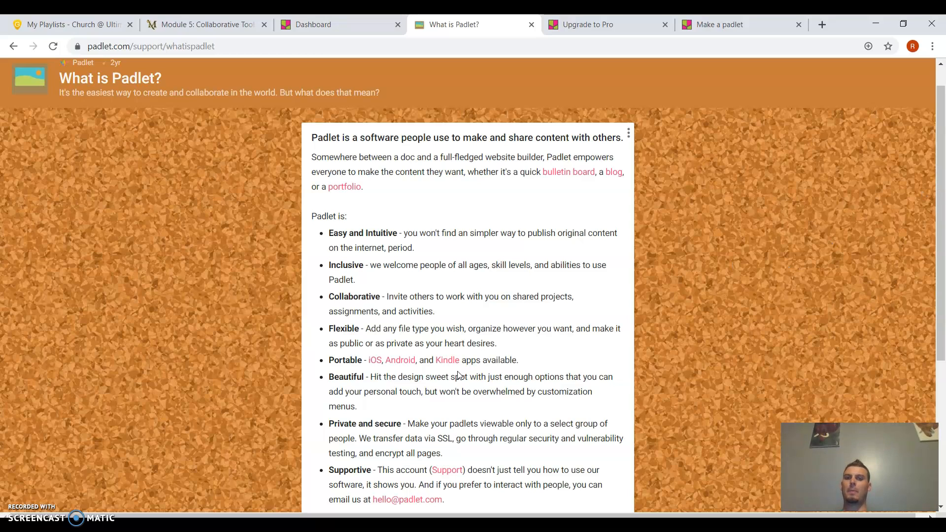
# Step: Review the app availability on the What is Padlet? page, the Upgrade to Pro features and the account dashboard
pyautogui.moveTo(328, 361); pyautogui.dragTo(517, 361)
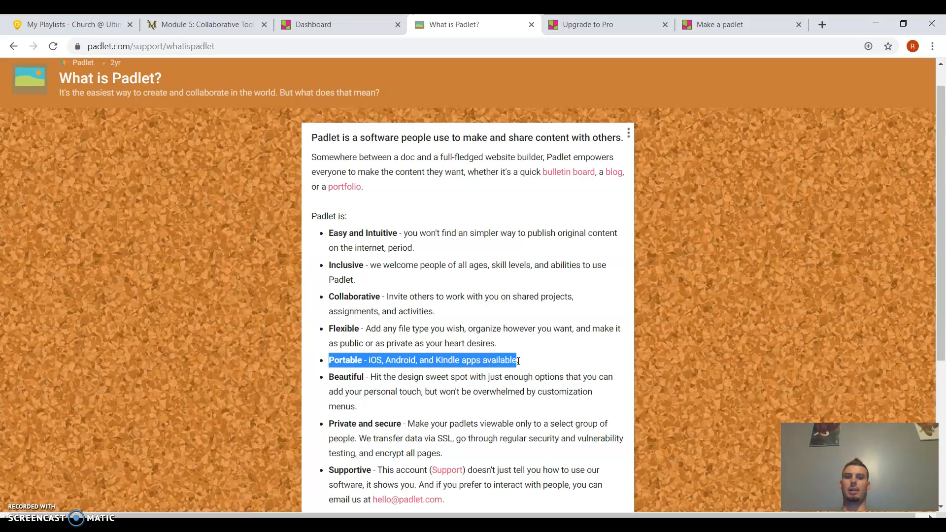
pyautogui.click(520, 363)
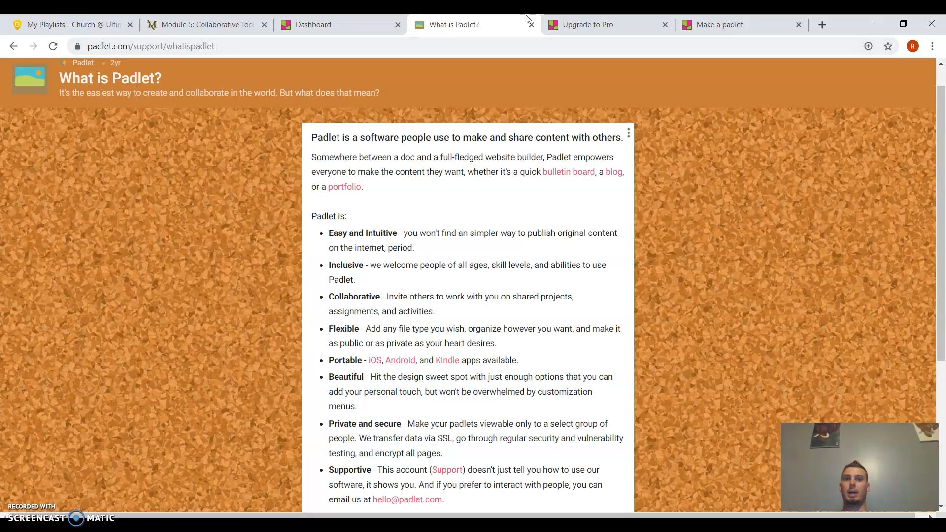
pyautogui.click(594, 34)
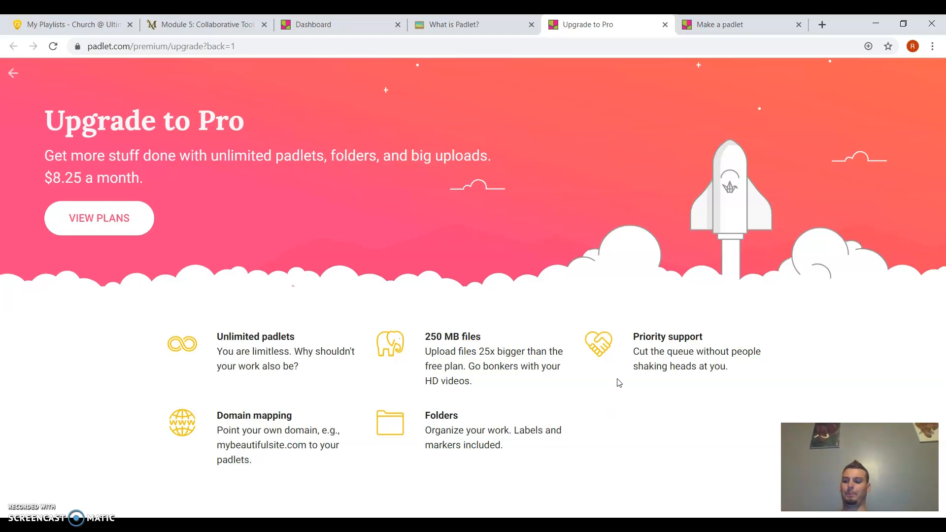
pyautogui.click(344, 26)
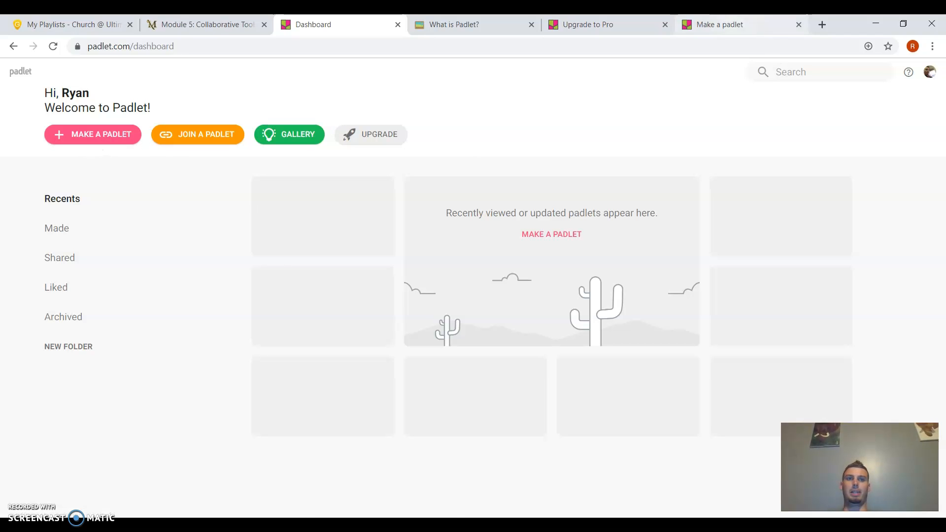
# Step: Try to create a padlet from the KWL chart template, and close that page
pyautogui.click(719, 24)
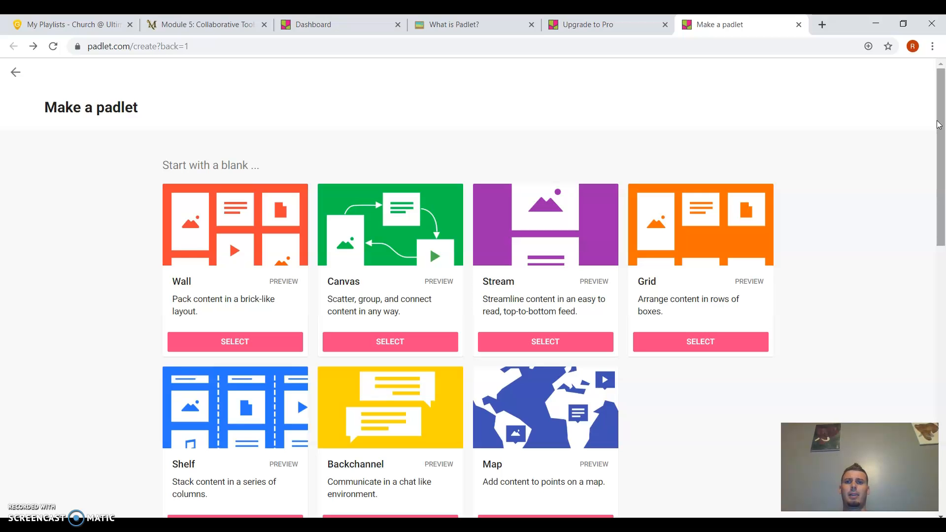
pyautogui.moveTo(938, 125); pyautogui.dragTo(921, 323)
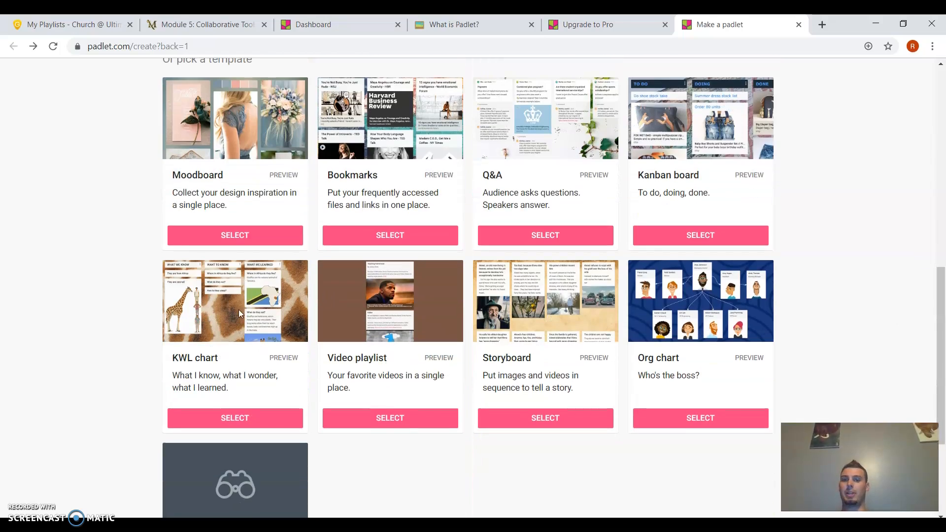
pyautogui.click(235, 418)
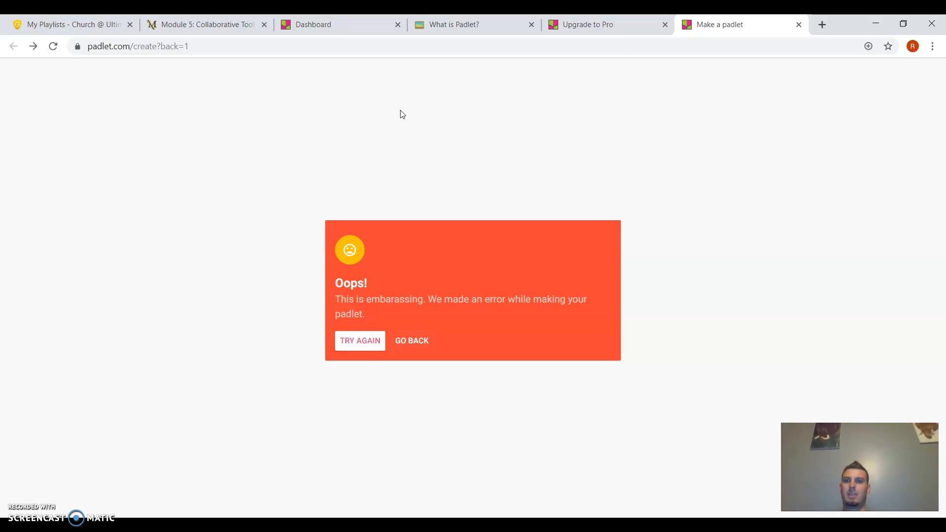
pyautogui.click(799, 24)
# Step: Create a padlet from the KWL chart template, starting from the dashboard
pyautogui.click(345, 24)
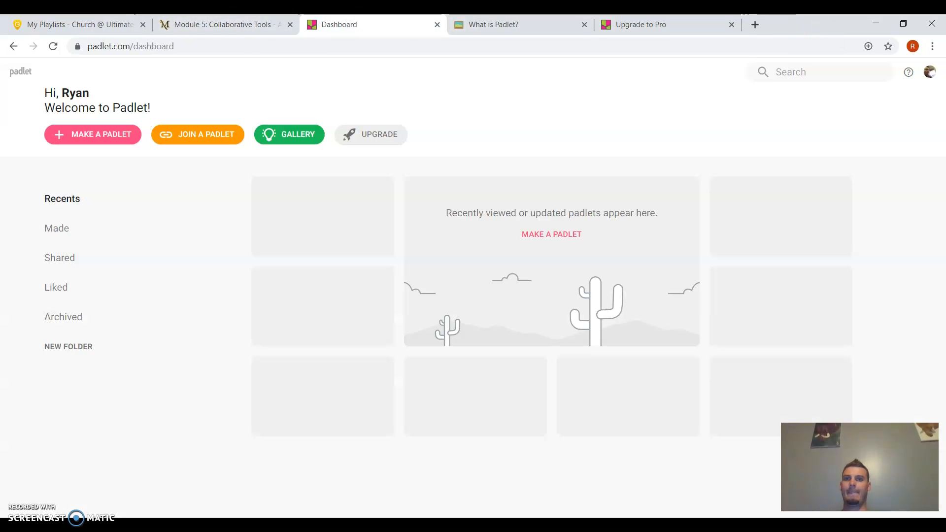
pyautogui.click(104, 140)
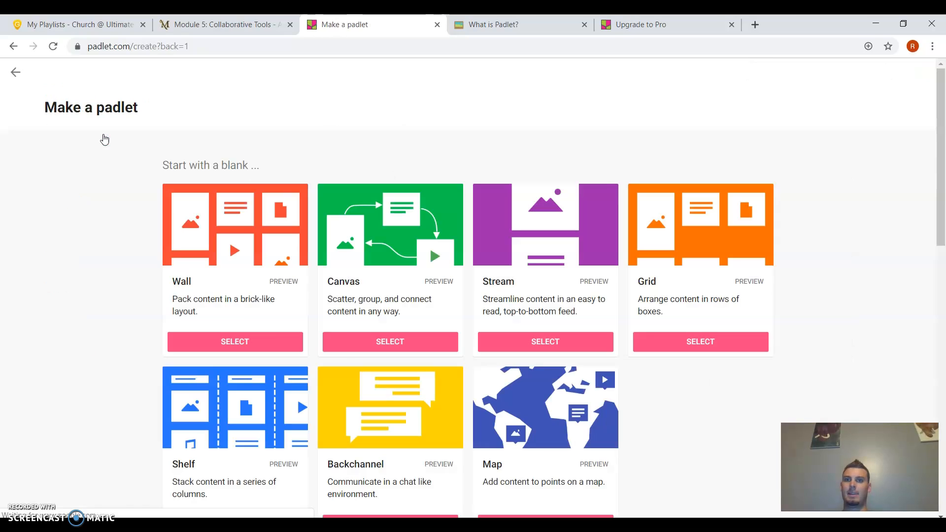
pyautogui.moveTo(942, 176); pyautogui.dragTo(945, 348)
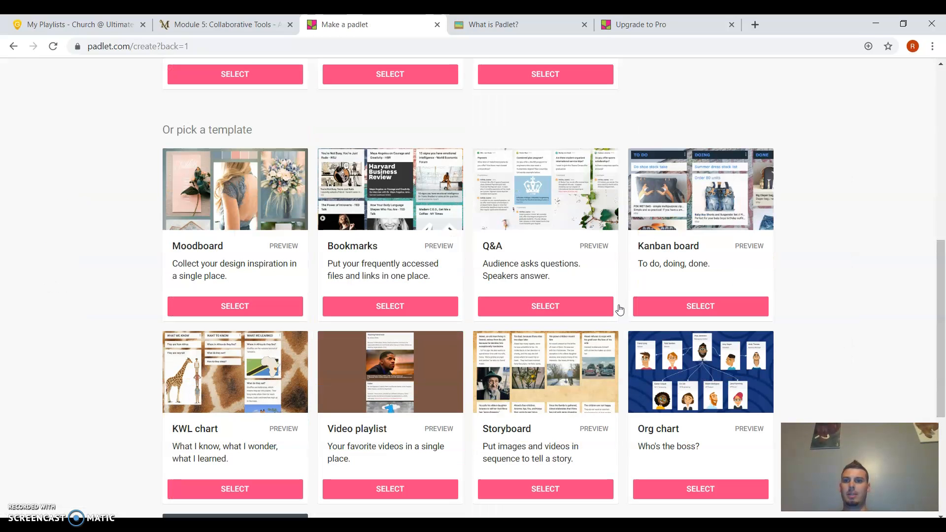
pyautogui.click(238, 488)
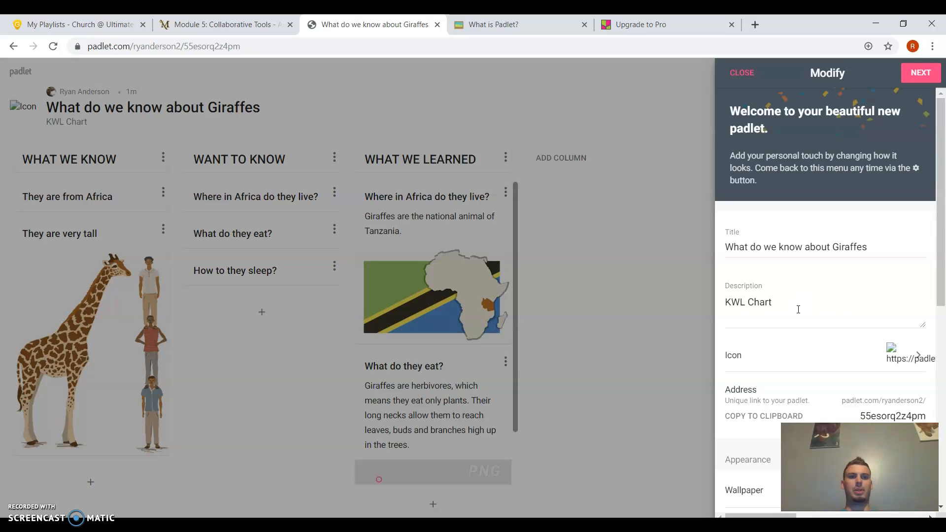
# Step: Try changing the end of the giraffe padlet's address to "giraffes", discarding the unsaved changes and closing its settings
pyautogui.moveTo(942, 256); pyautogui.dragTo(941, 352)
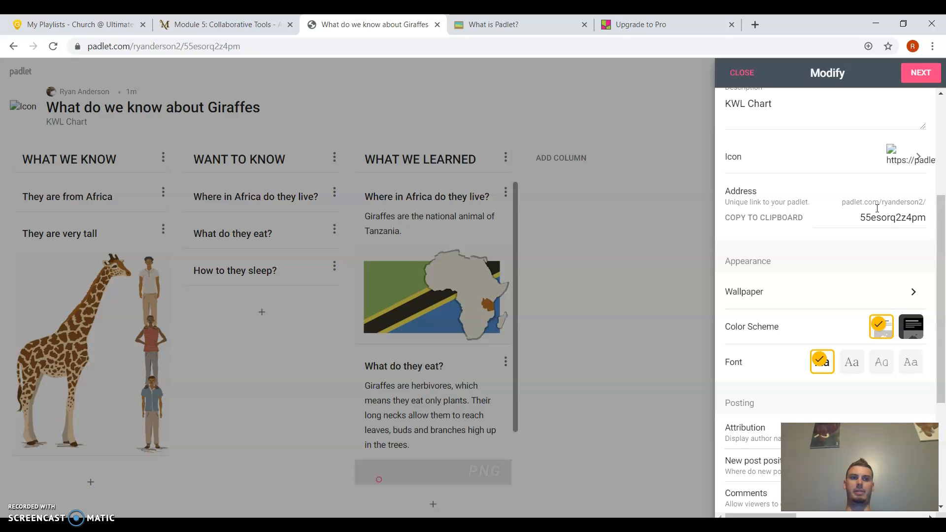
pyautogui.moveTo(863, 217); pyautogui.dragTo(926, 220)
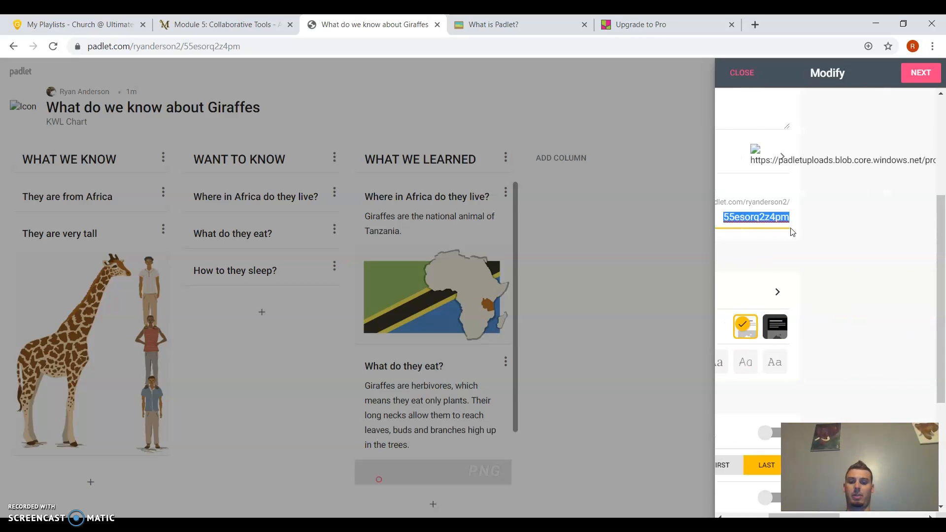
pyautogui.write('giraffes')
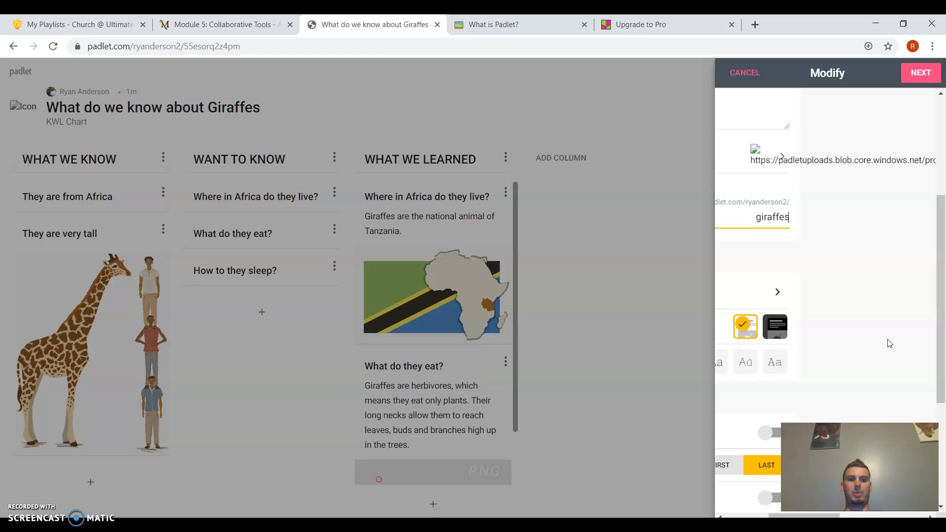
pyautogui.click(758, 78)
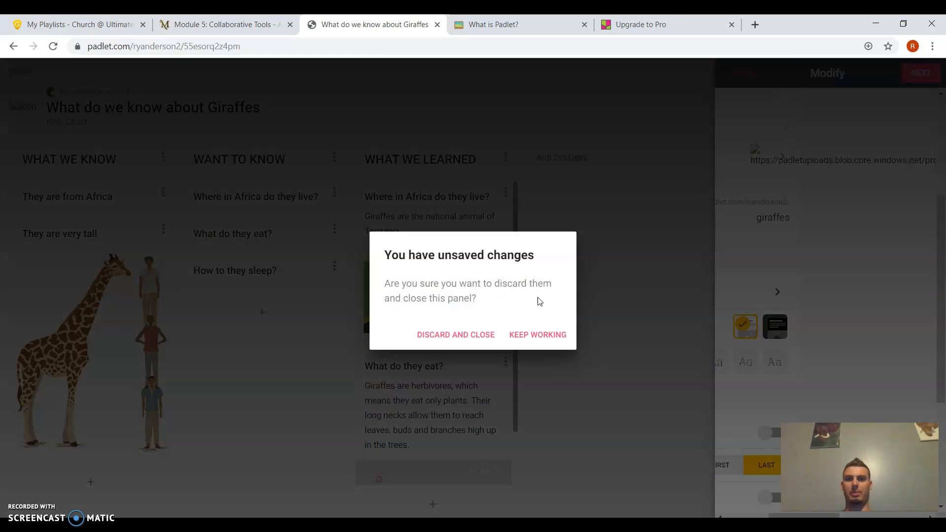
pyautogui.click(472, 339)
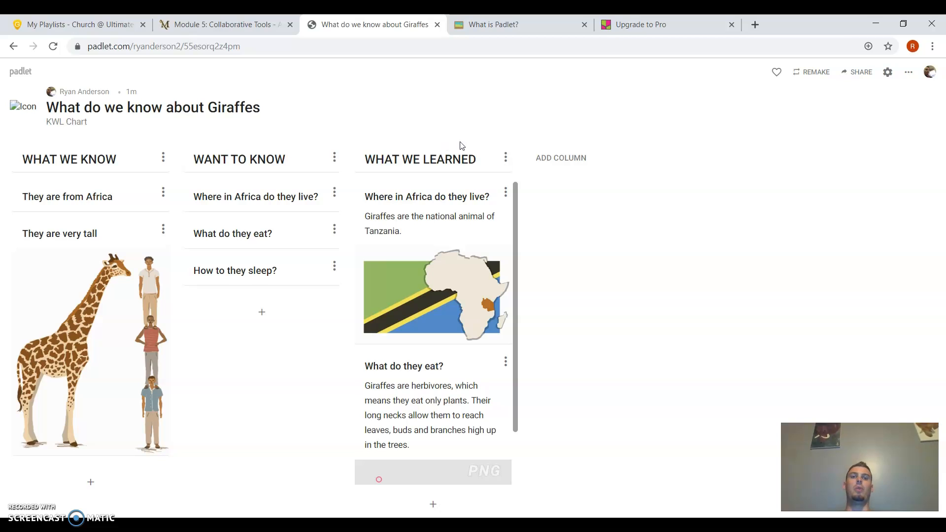
# Step: Try adding a fourth column and a blank post under WANT TO KNOW, discarding both without entering content
pyautogui.scroll(-2, 517, 236)
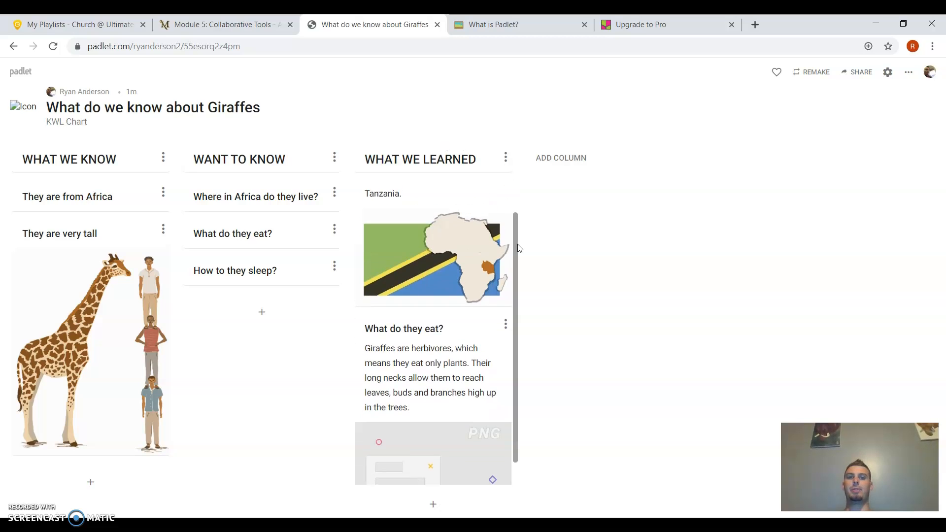
pyautogui.scroll(-1, 518, 248)
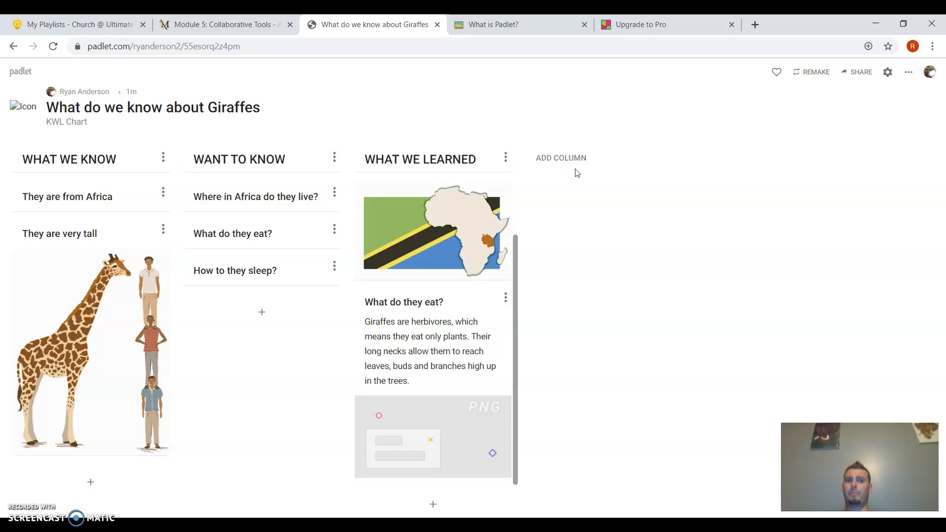
pyautogui.click(553, 167)
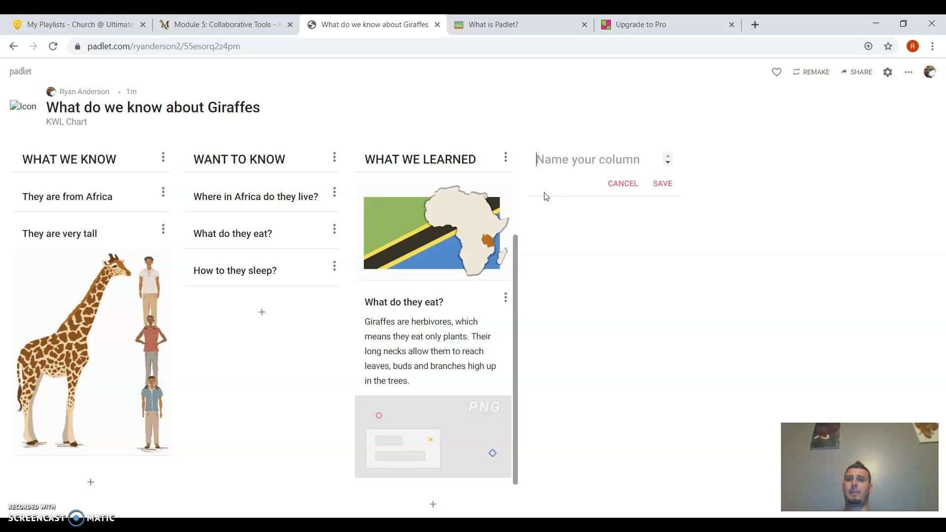
pyautogui.click(262, 314)
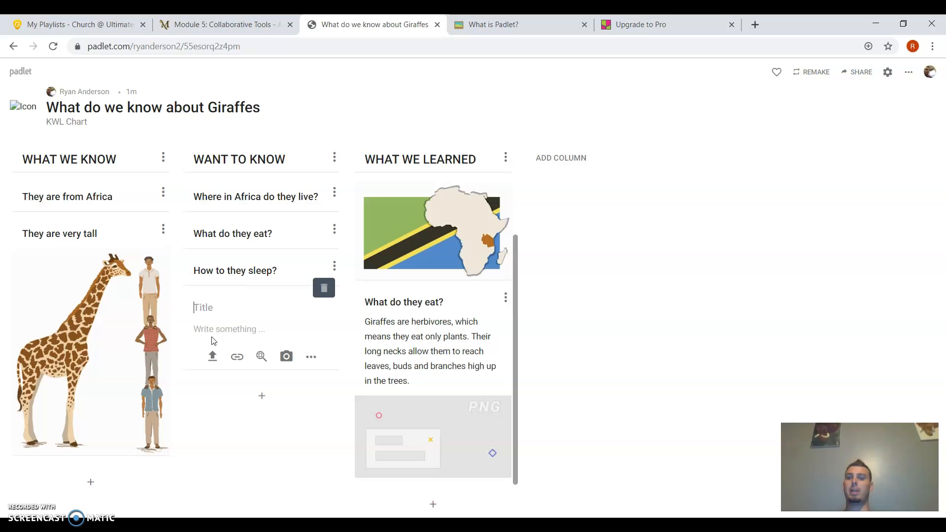
pyautogui.click(319, 284)
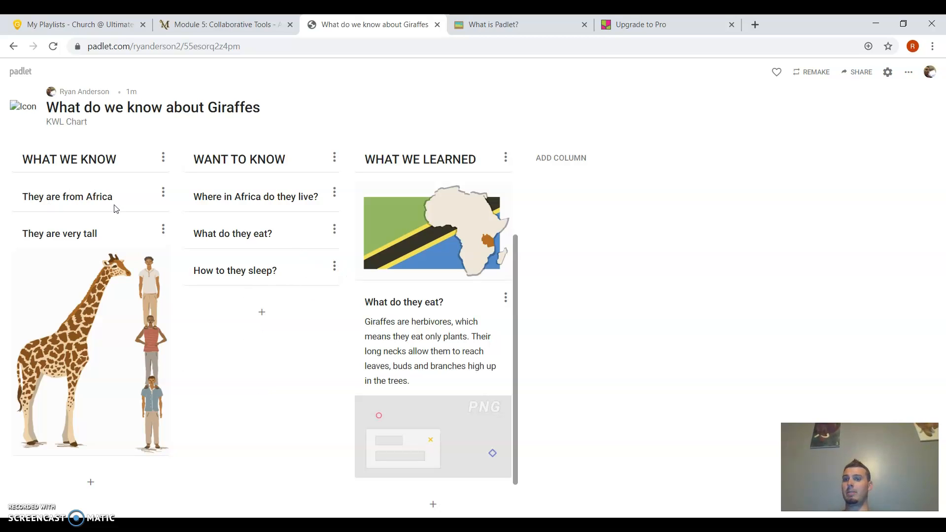
# Step: Add the body text "Specifically, the Sahara" to the "They are from Africa" post, correcting the spelling of Sahara
pyautogui.click(164, 192)
pyautogui.click(86, 231)
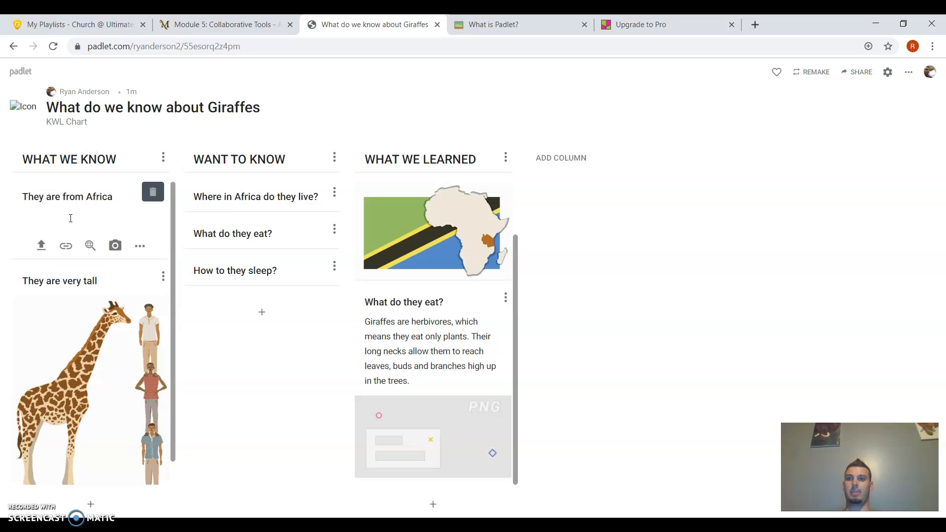
pyautogui.write('Spe')
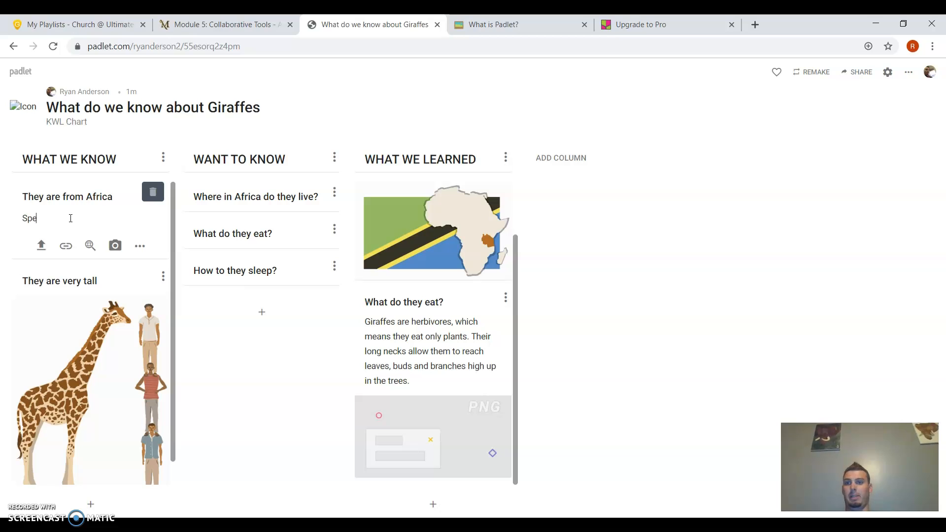
pyautogui.write('cifically, the saharah')
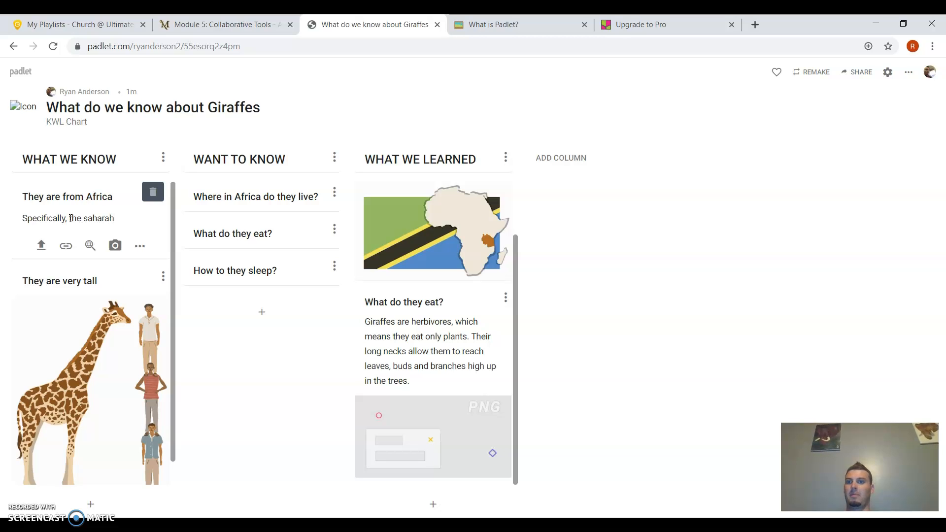
pyautogui.press('BackSpace')
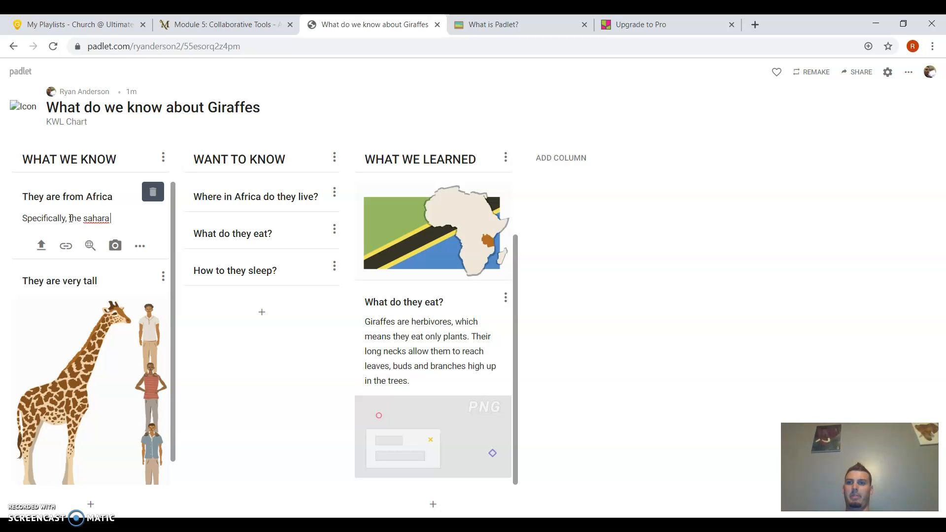
pyautogui.rightClick(95, 217)
pyautogui.click(113, 231)
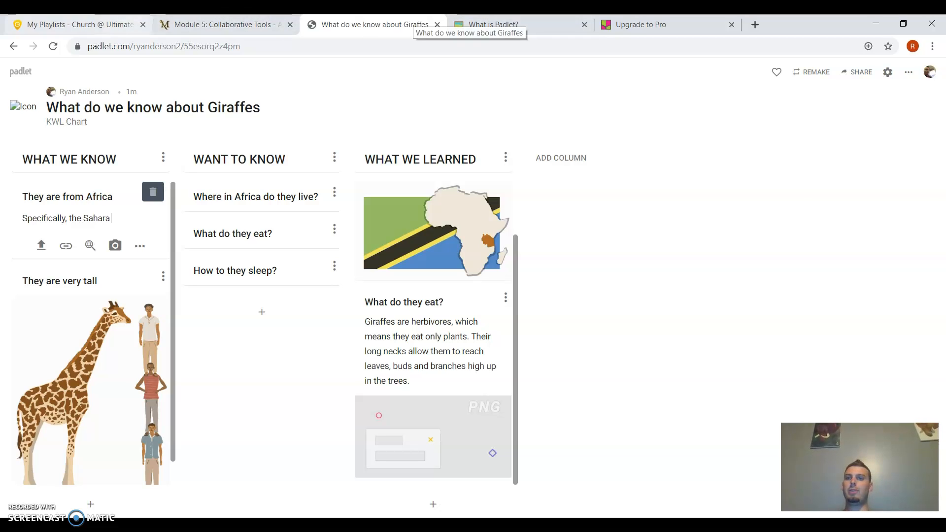
# Step: Create a blank Wall padlet, keeping its default title, description and appearance, and open it for posting
pyautogui.click(14, 46)
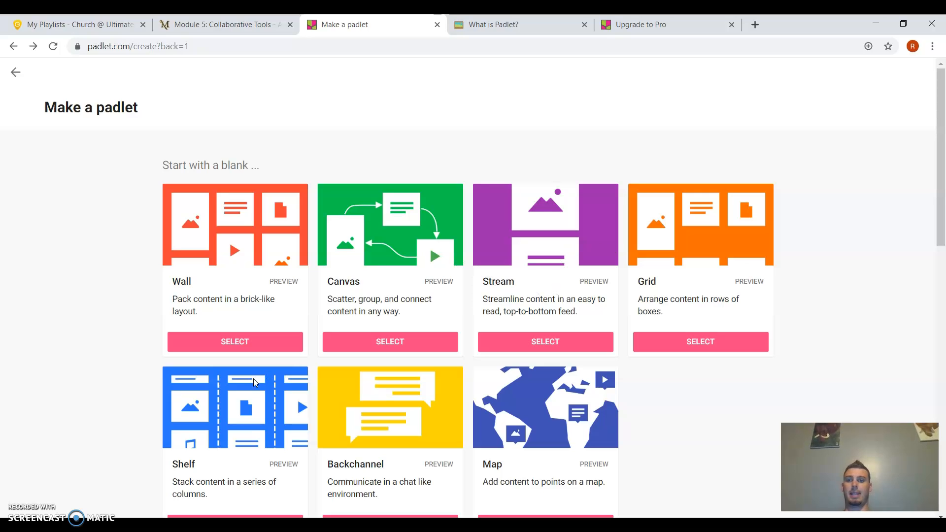
pyautogui.click(258, 348)
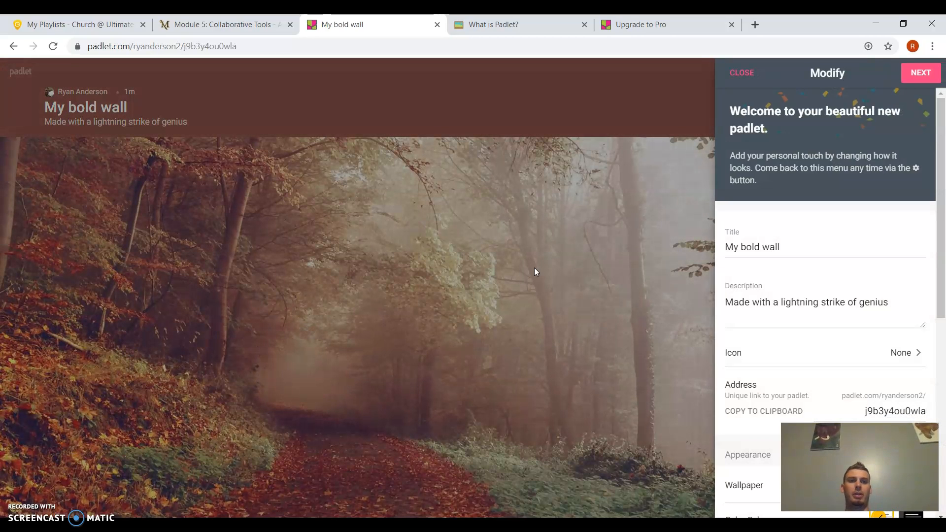
pyautogui.click(916, 74)
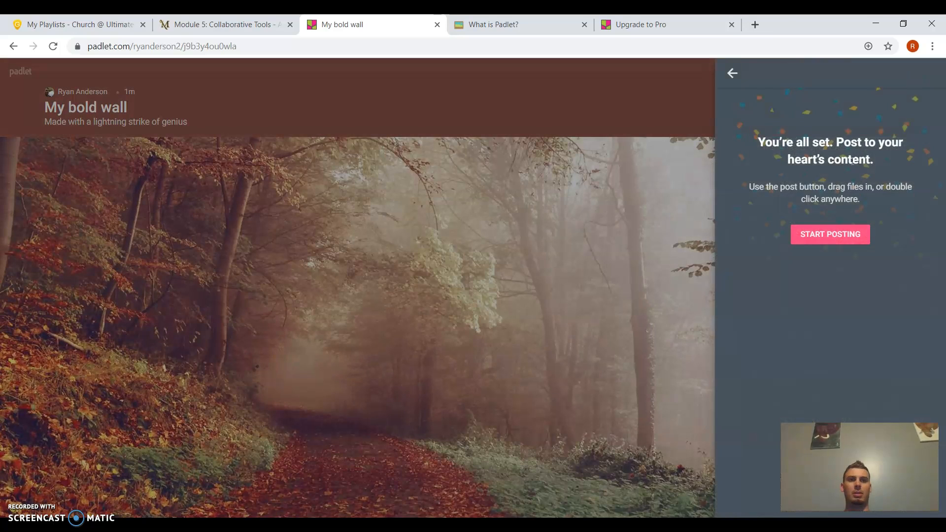
pyautogui.click(829, 232)
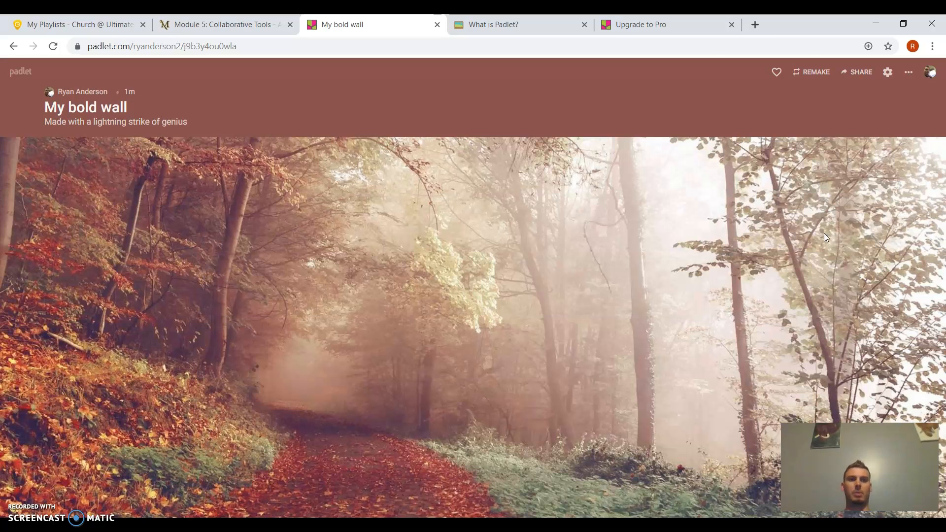
# Step: Add a post to the wall titled "What are the most important steps when graphing linear inequalities?" with no body text
pyautogui.doubleClick(413, 187)
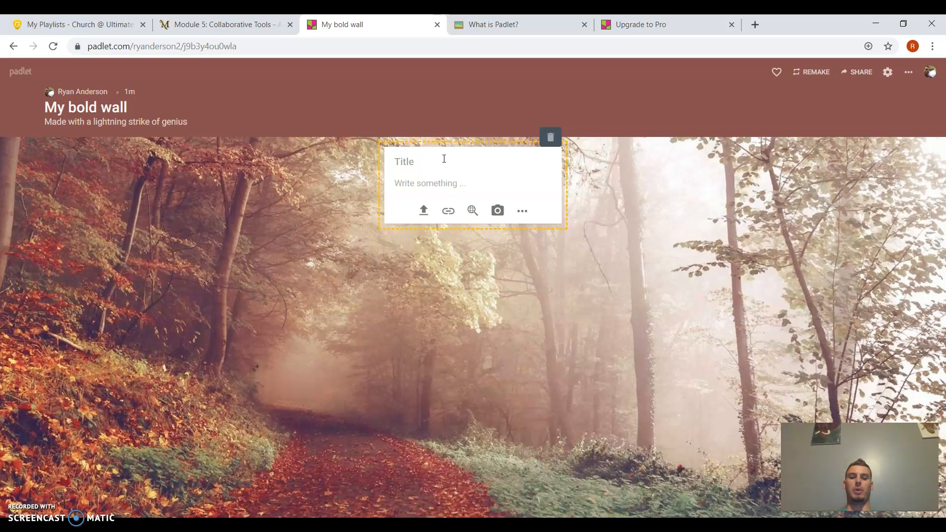
pyautogui.write('What are the ')
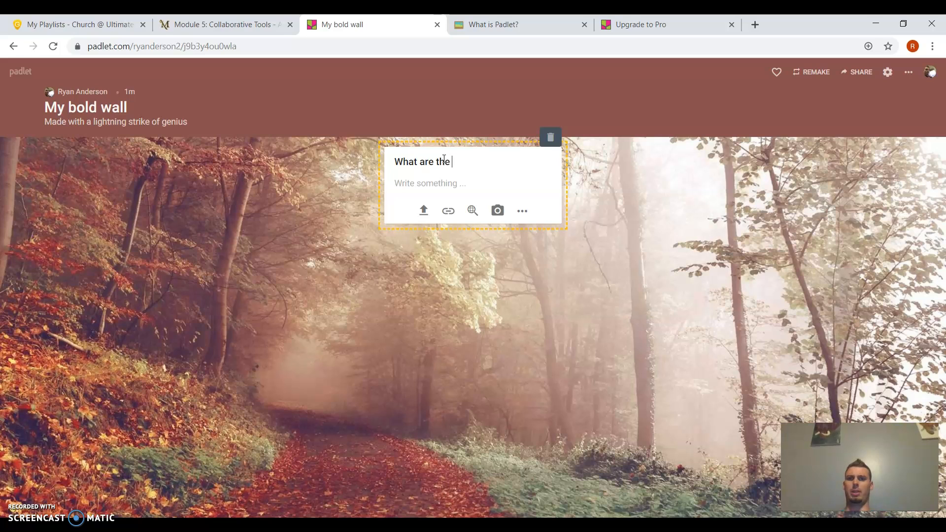
pyautogui.write('most impo')
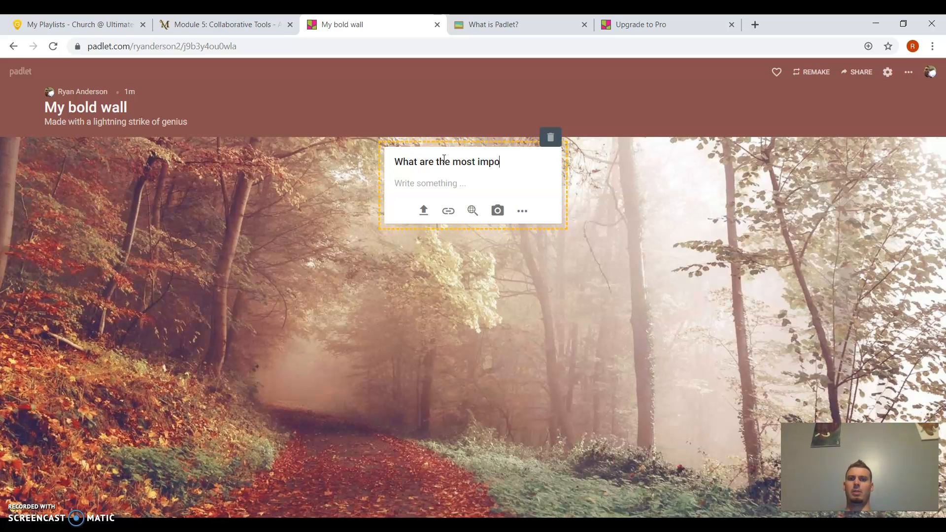
pyautogui.write('rtant step')
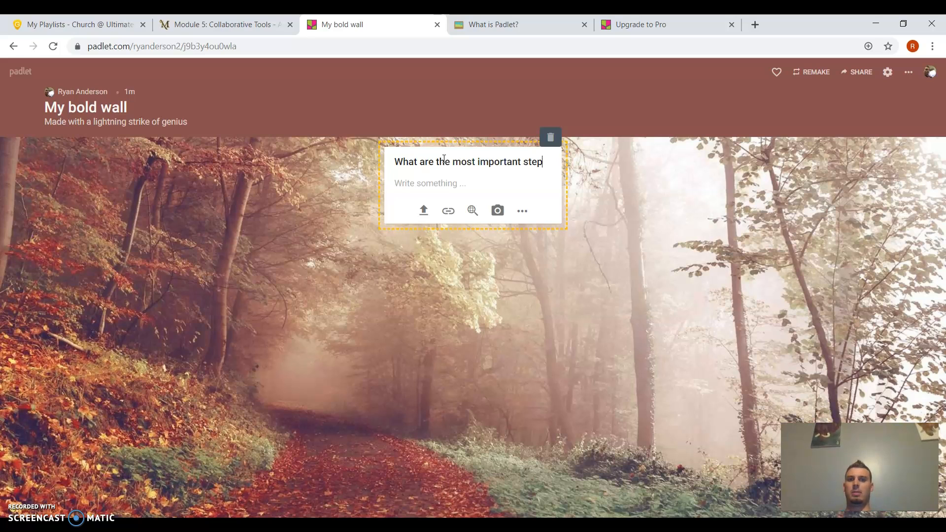
pyautogui.write('s when grap')
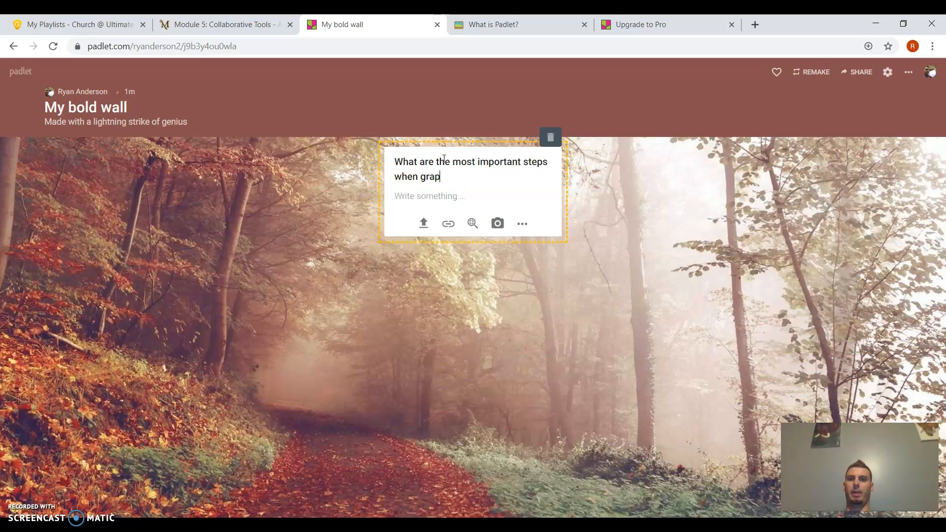
pyautogui.write('hing linear inequalities?')
pyautogui.press('Tab')
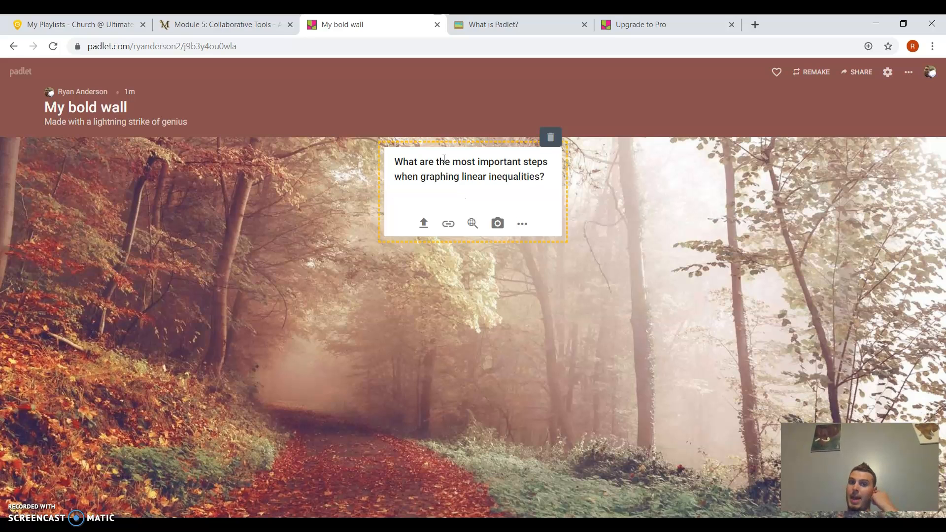
pyautogui.click(589, 258)
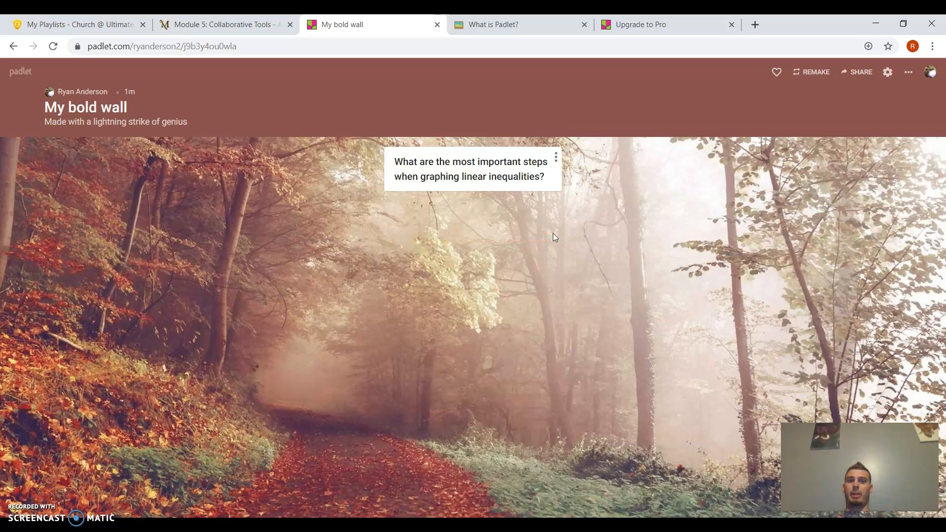
# Step: Try to reposition the question post on the wall, and return to the Padlet dashboard
pyautogui.moveTo(473, 169); pyautogui.dragTo(131, 162)
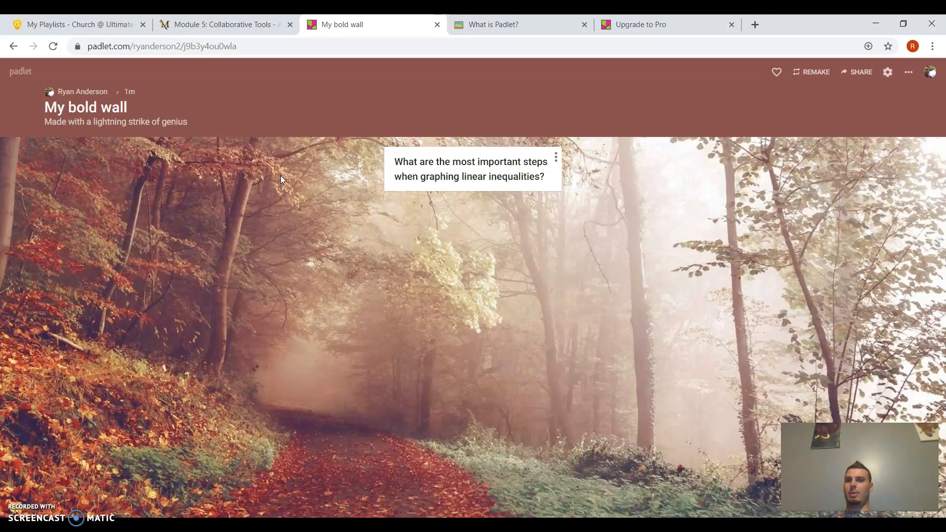
pyautogui.click(19, 73)
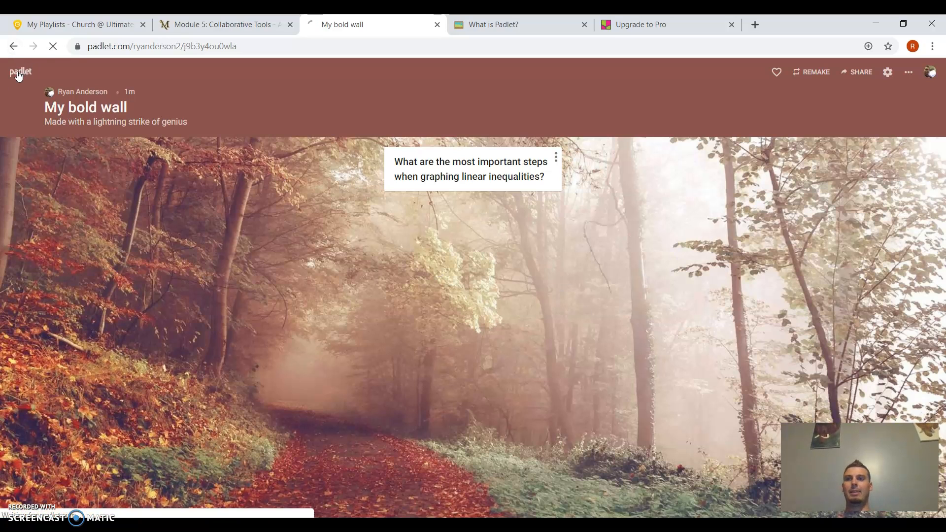